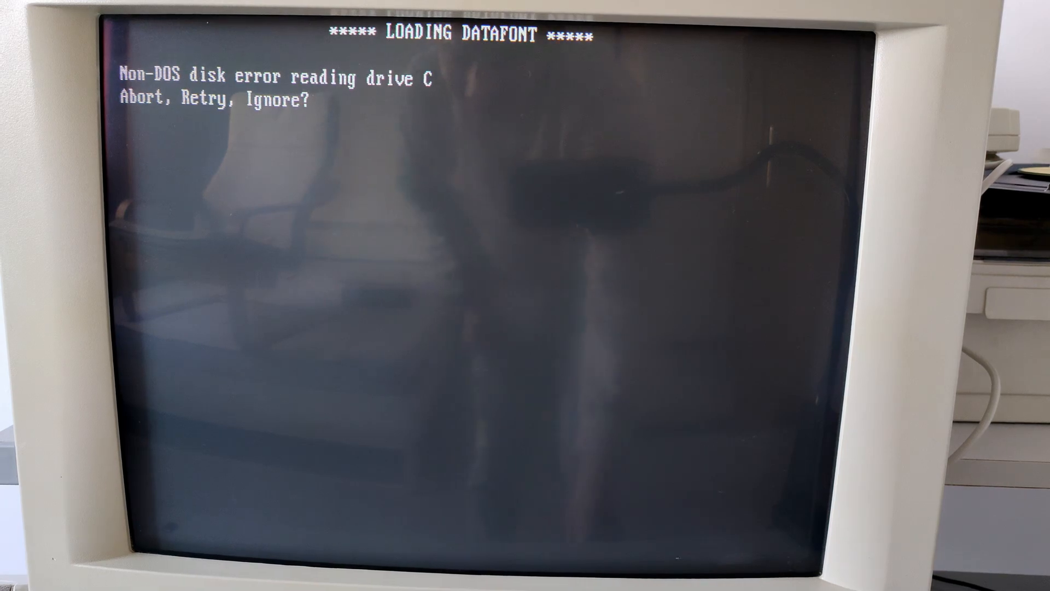
Ignore the drive C disk error and continue to a fresh DOS prompt.
{"action": "key", "text": "i"}
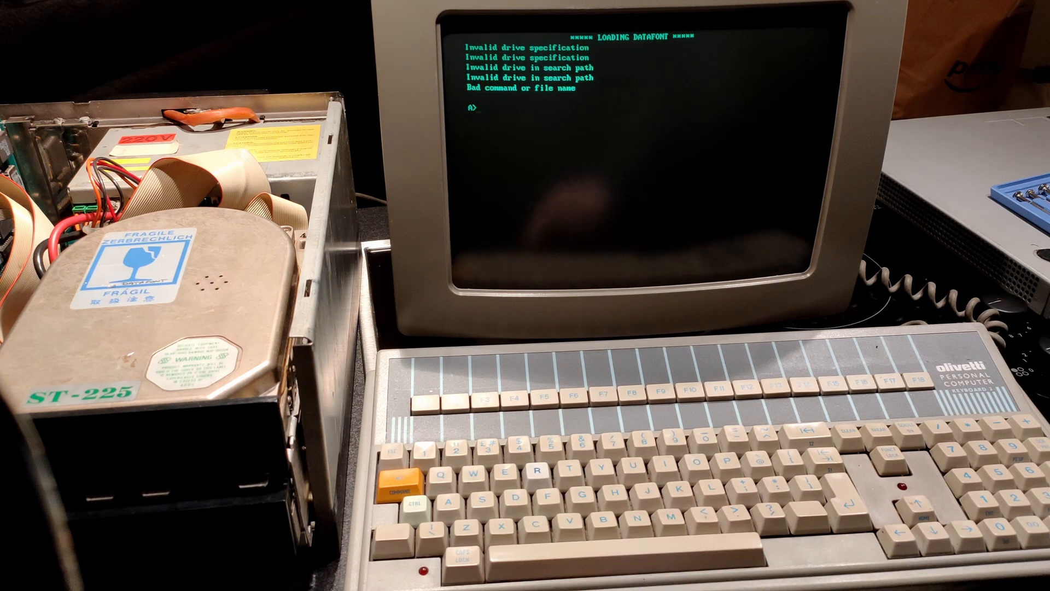
{"action": "key", "text": "Return"}
{"action": "type", "text": "gyui"}
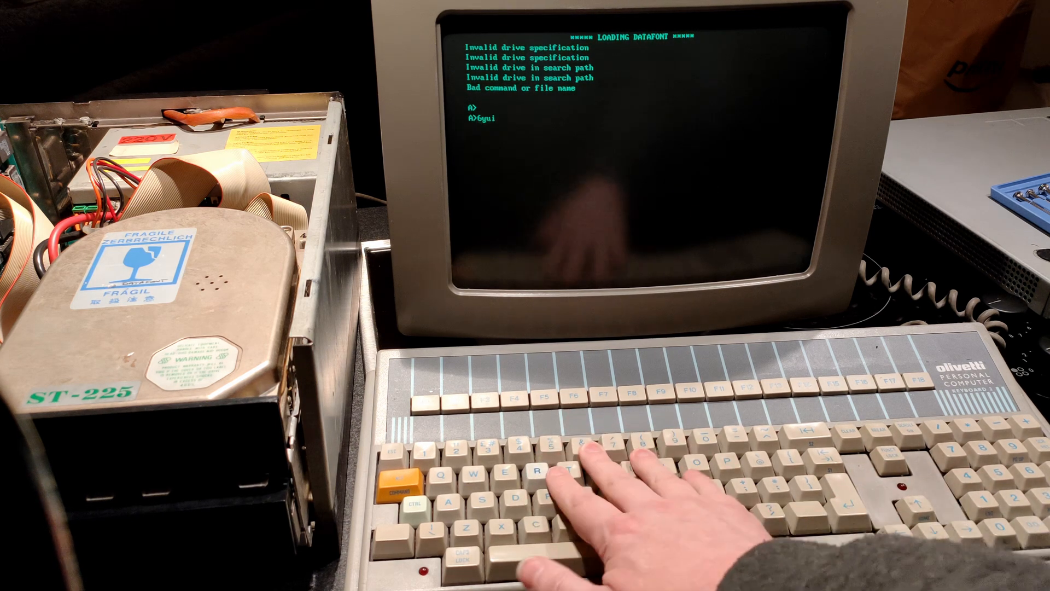
{"action": "type", "text": "8jhy"}
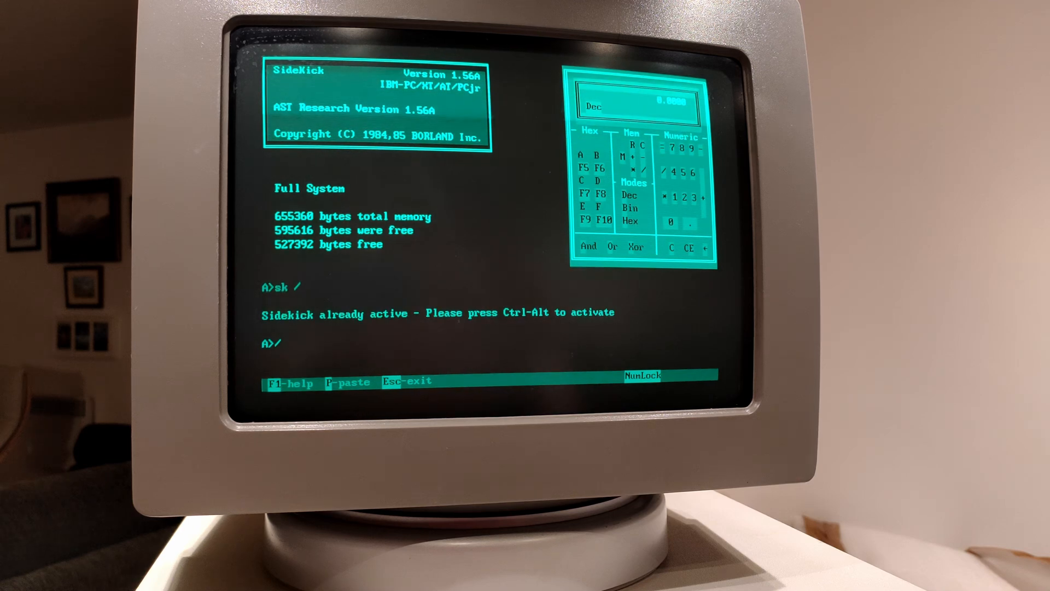
{"action": "type", "text": "47"}
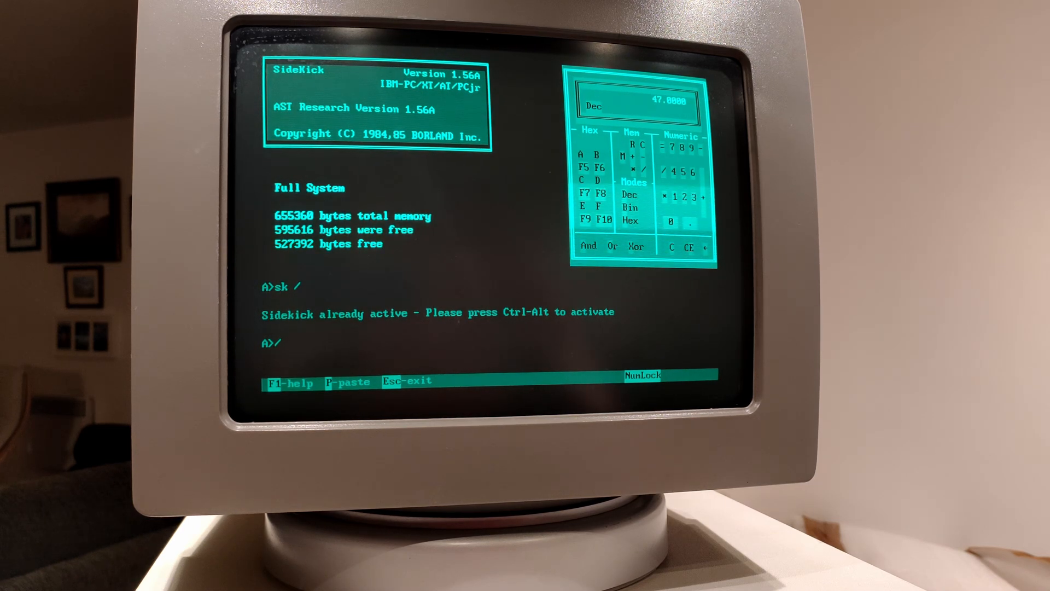
{"action": "type", "text": "55"}
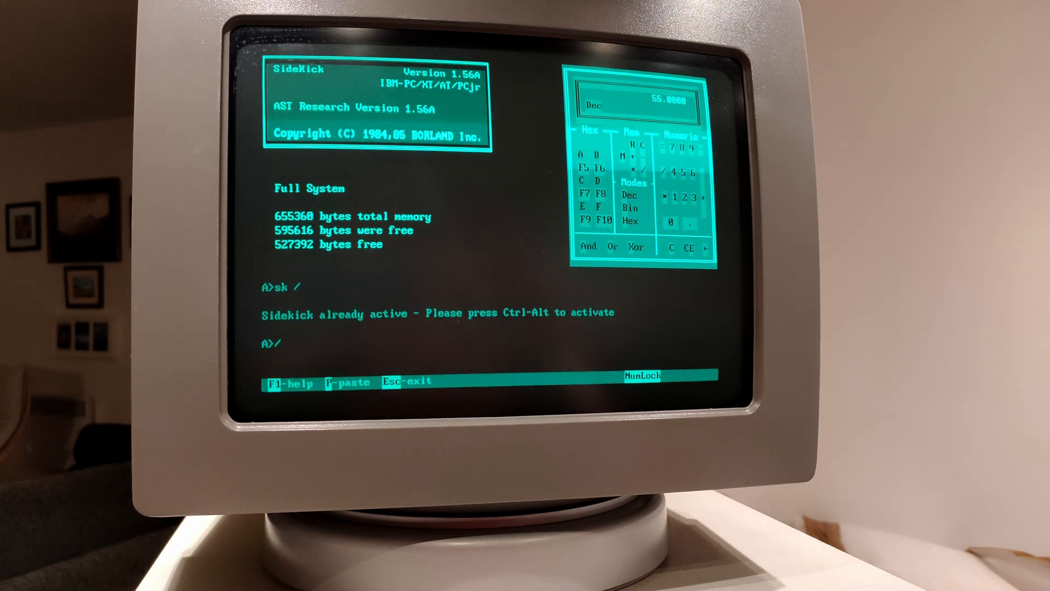